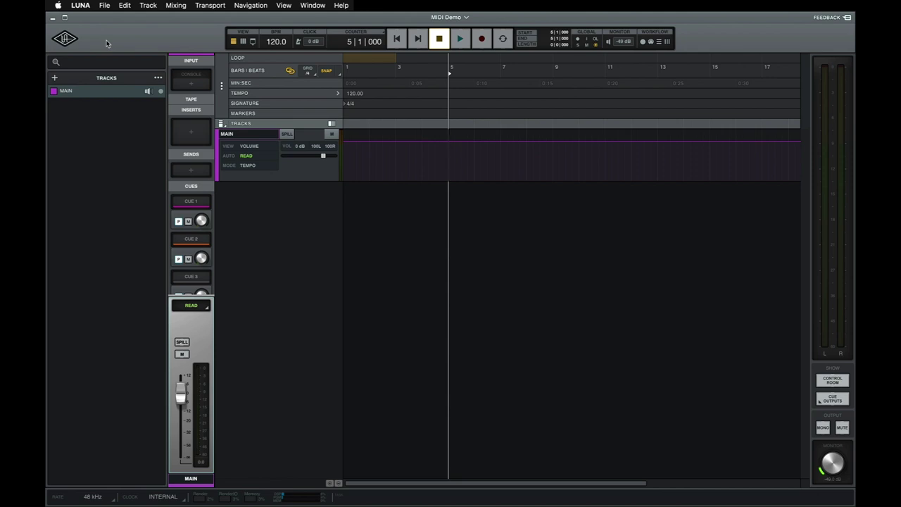
- Import MIDI Demo - C Min.mid onto a new MIDI track, confirming the tempo import
left_click(104, 6)
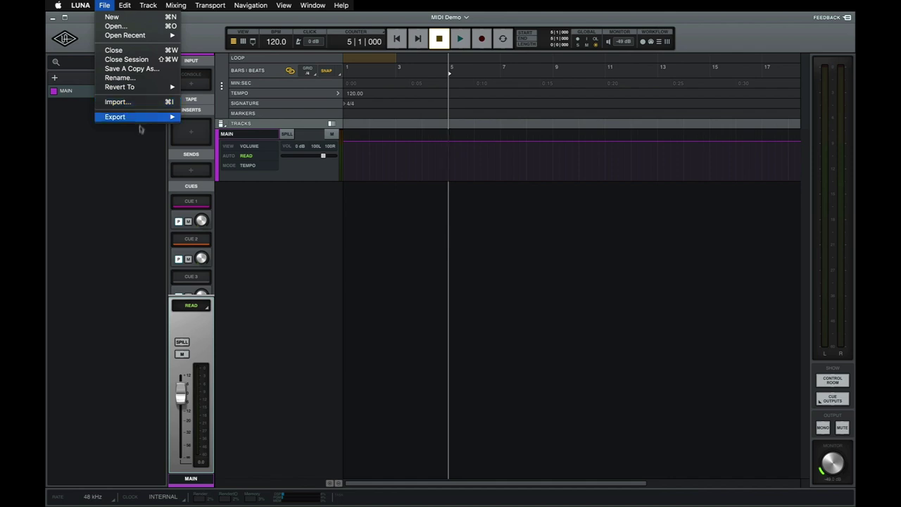
left_click(136, 148)
key("super+Tab")
left_click_drag(175, 264, 352, 191)
left_click(364, 277)
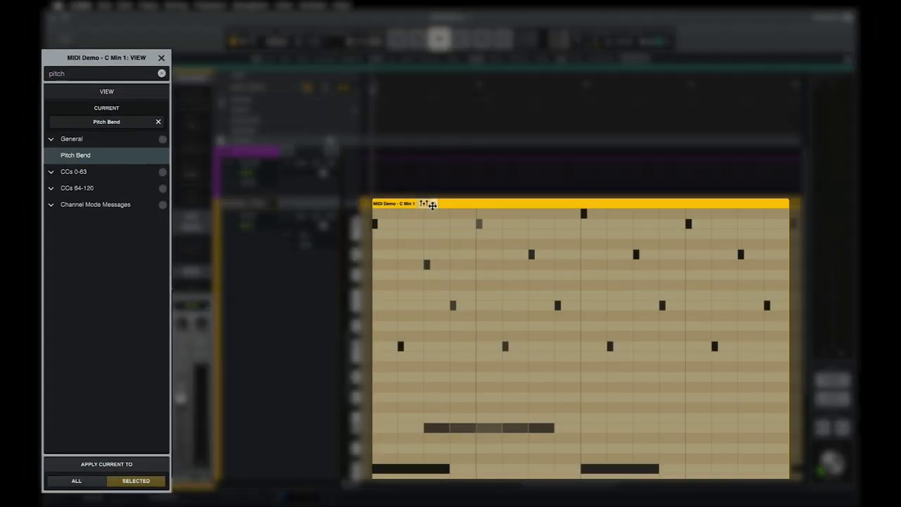
- Audition /2 and /1 quantize grids on the clip's notes, then set quantize to OFF
left_click(433, 204)
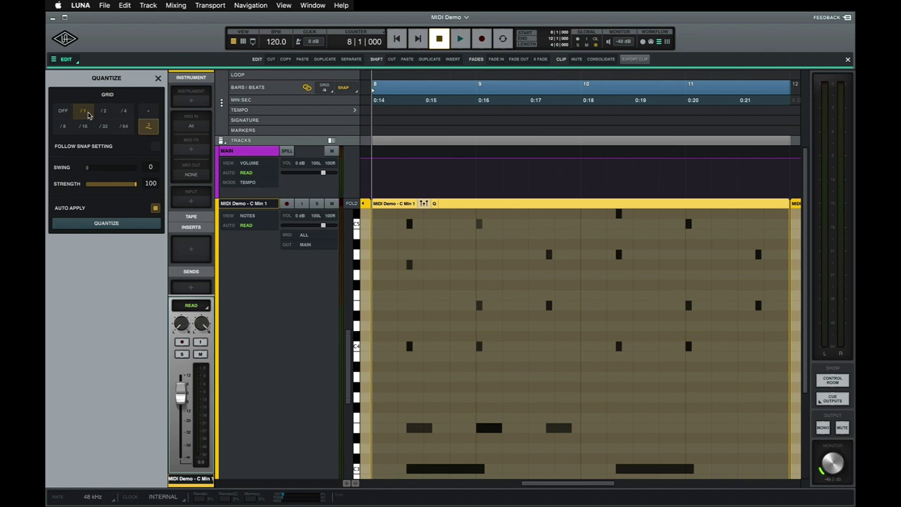
left_click(103, 112)
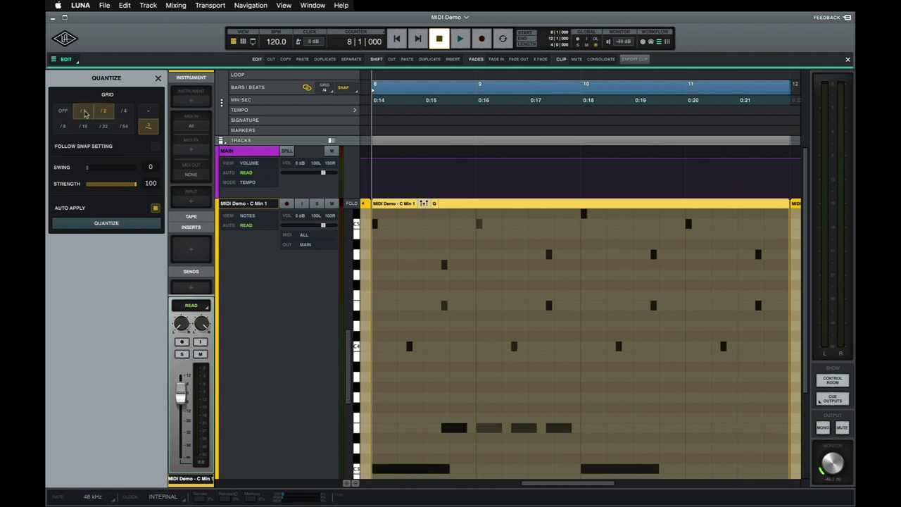
left_click(85, 113)
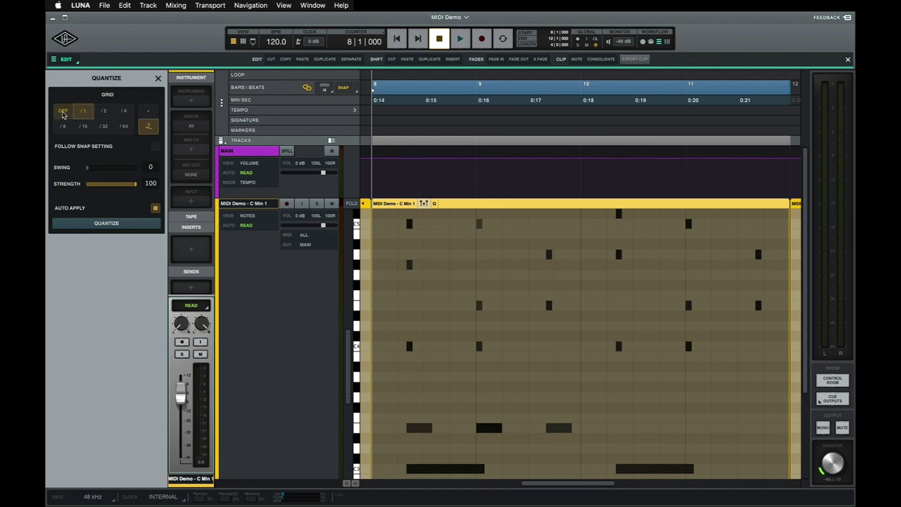
left_click(62, 111)
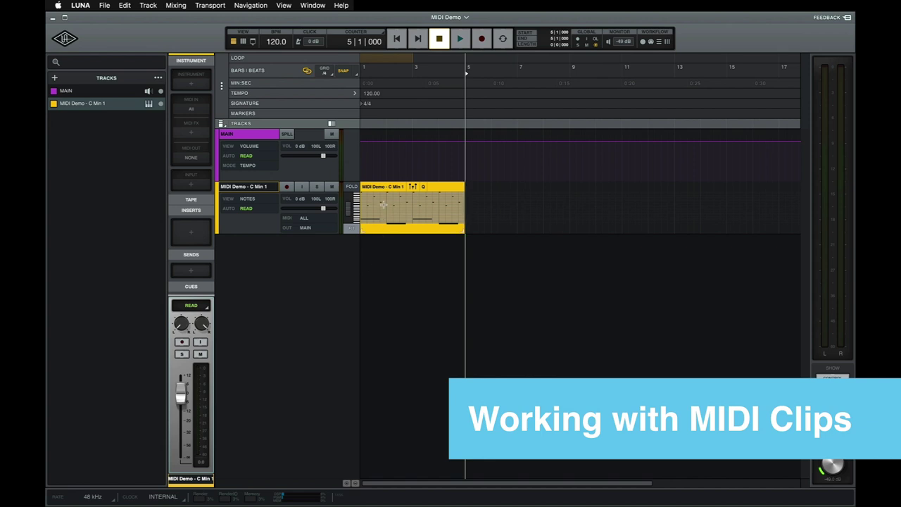
- Move the clip to start at bar 3, zoom on a range, and trim its start slightly
left_click_drag(381, 186, 436, 186)
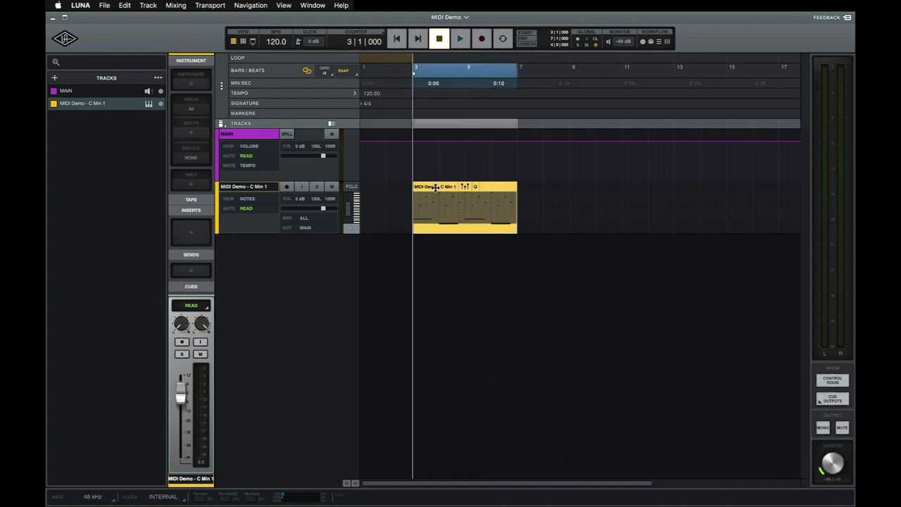
left_click_drag(439, 229, 463, 229)
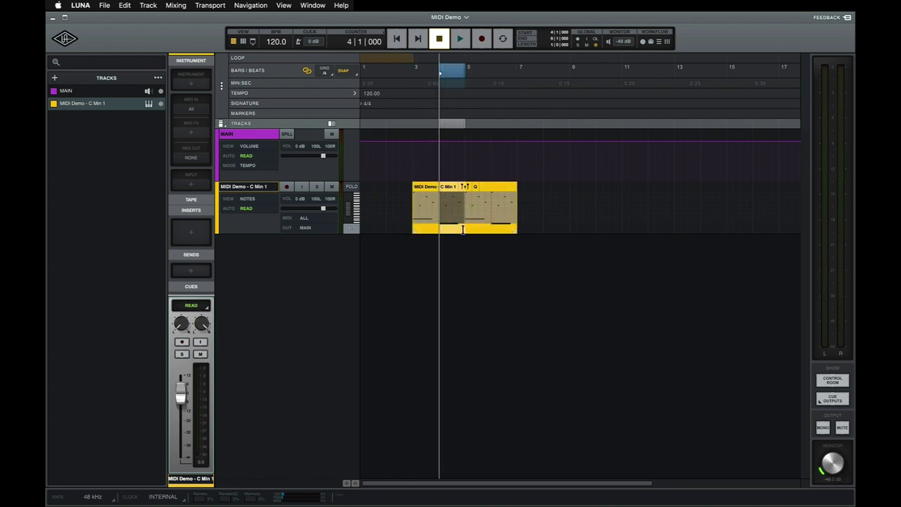
key("e")
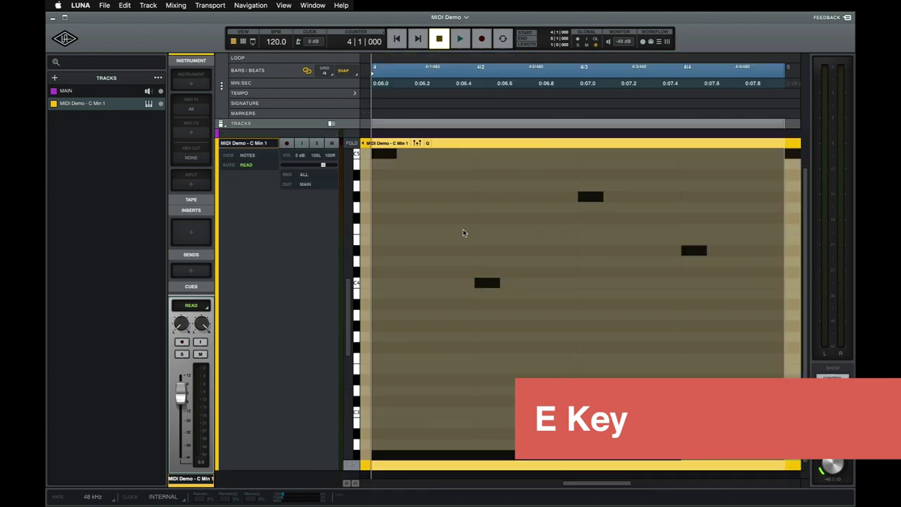
key("e")
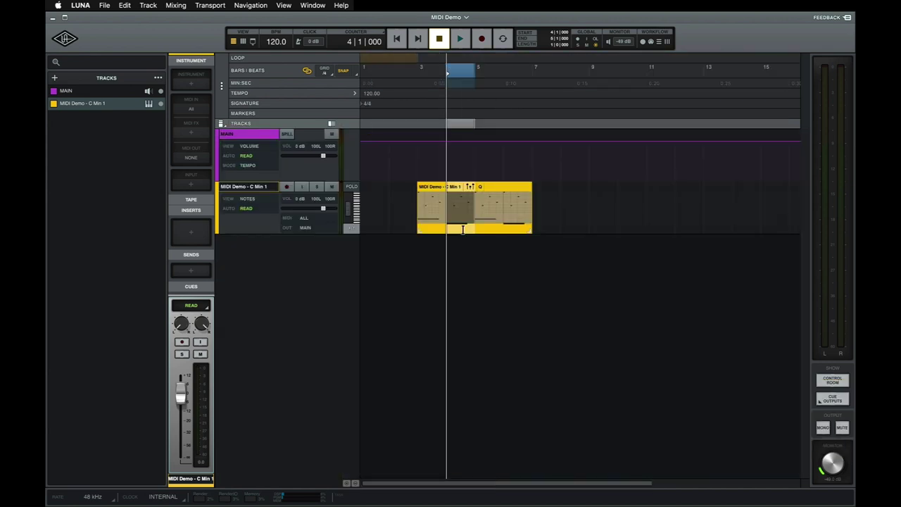
mouse_move(421, 228)
left_mouse_down()
mouse_move(431, 228)
mouse_move(422, 229)
left_mouse_up()
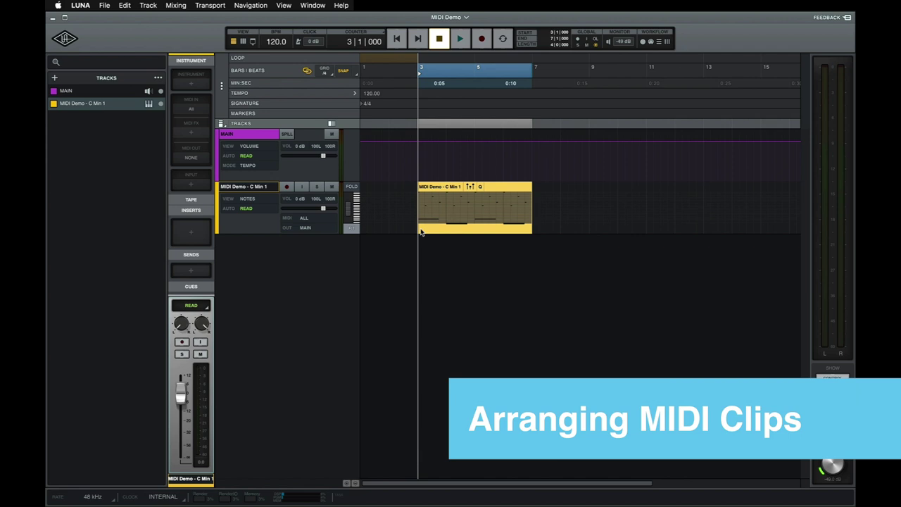
- Show the track as clips, cut and paste the clip back, then duplicate it after itself
key("n")
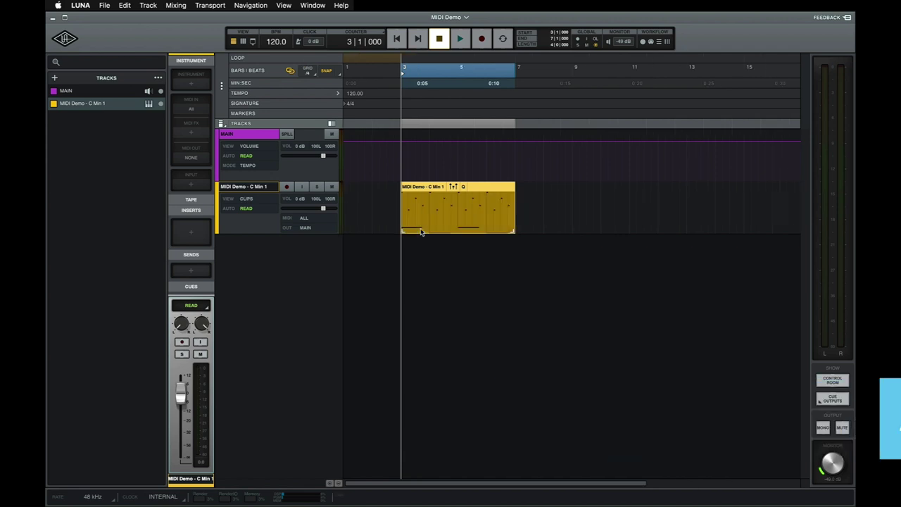
key("super+x")
key("super+c")
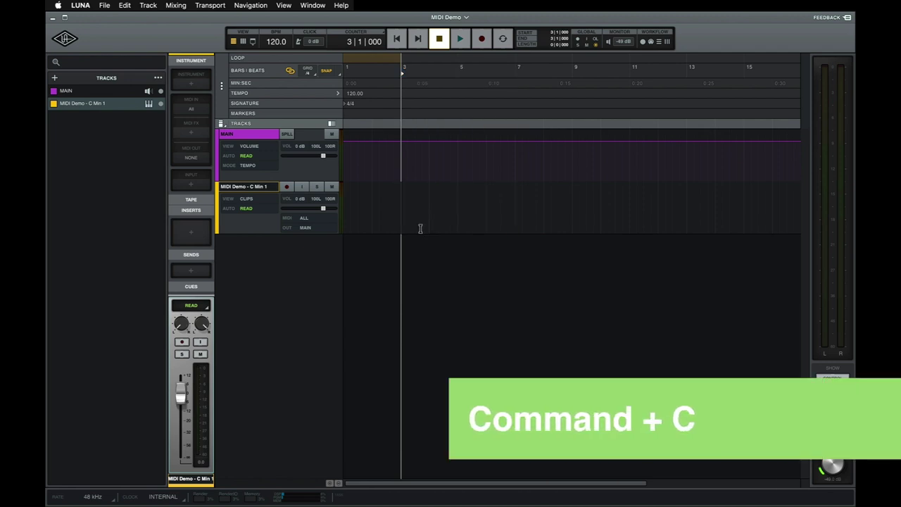
key("super+v")
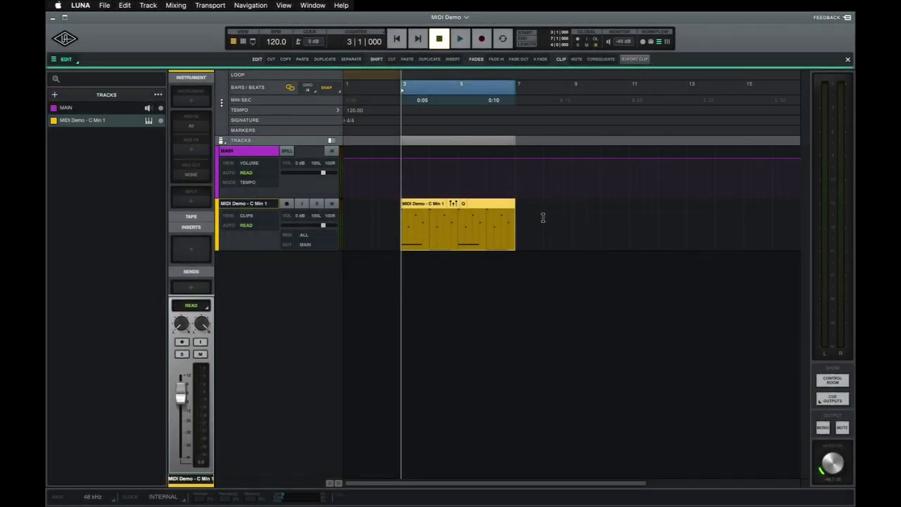
key("super+d")
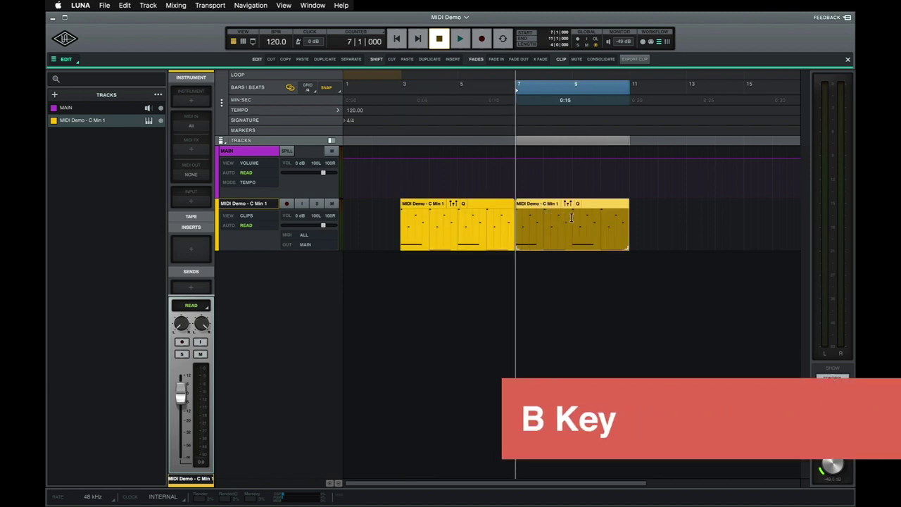
- Split the duplicate at bar 9, then consolidate the bar 7–9 and 9–11 halves into one clip
key("b")
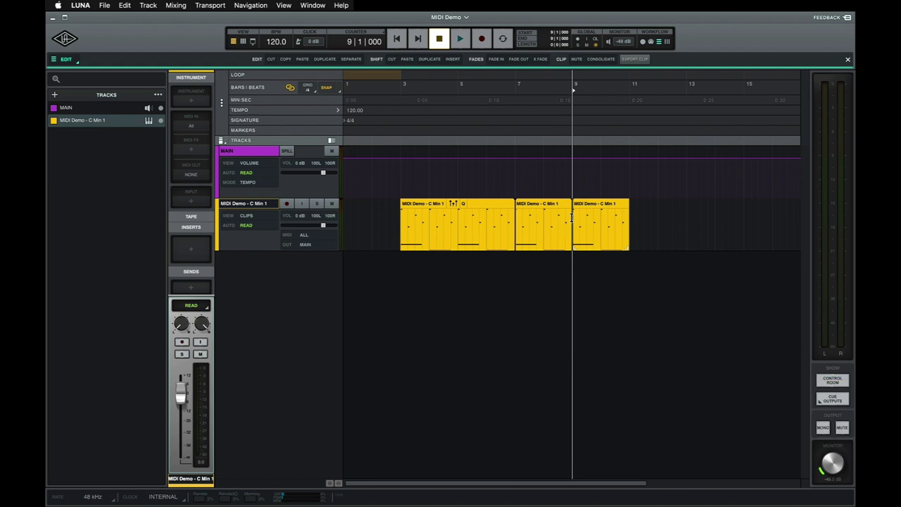
left_click(540, 205)
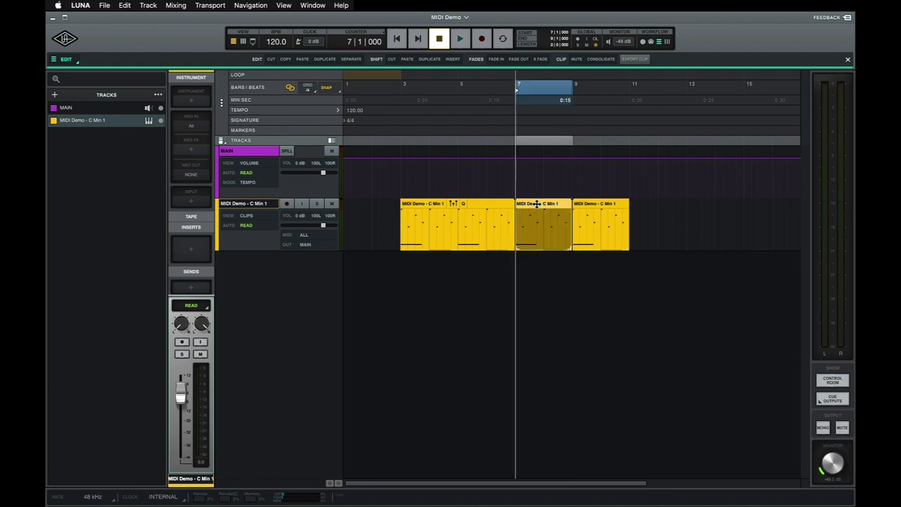
left_click(591, 203, "shift")
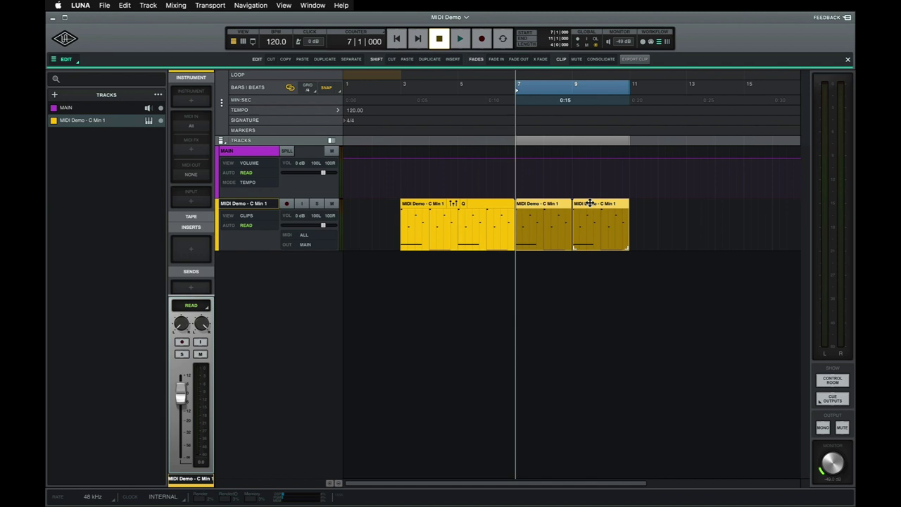
key("alt+shift+3")
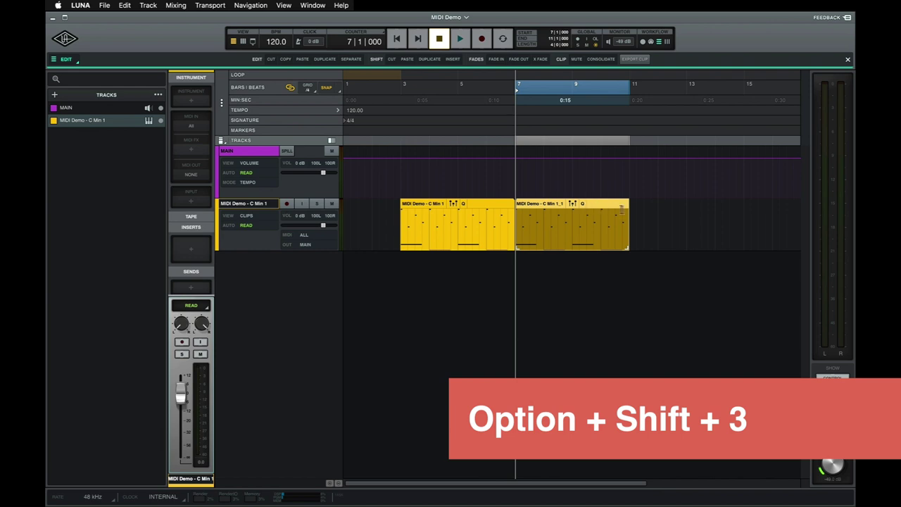
- Mark a range at bar 12 and turn it into a new empty MIDI clip
left_click_drag(658, 212, 684, 212)
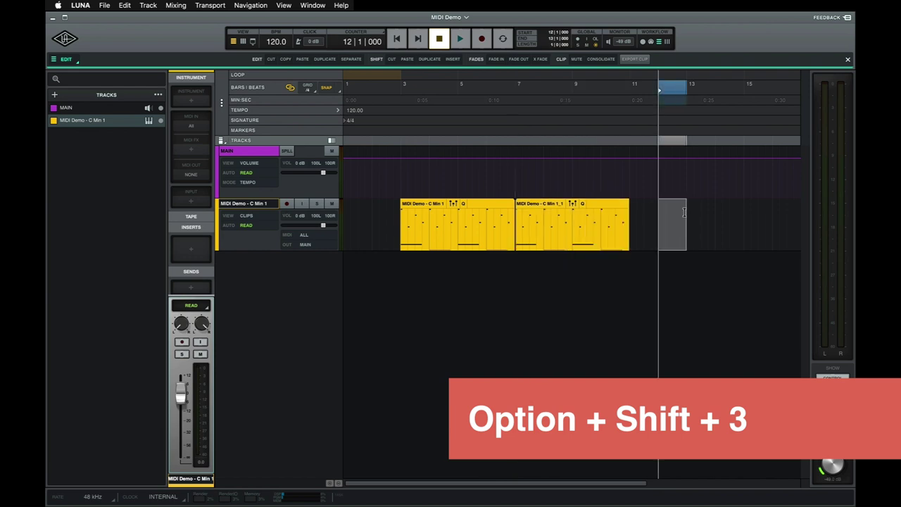
key("alt+shift+3")
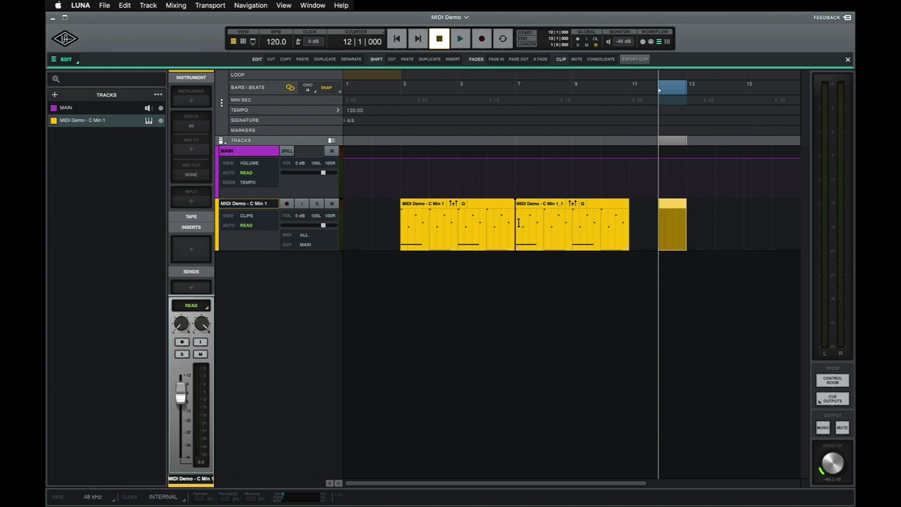
left_click(500, 205)
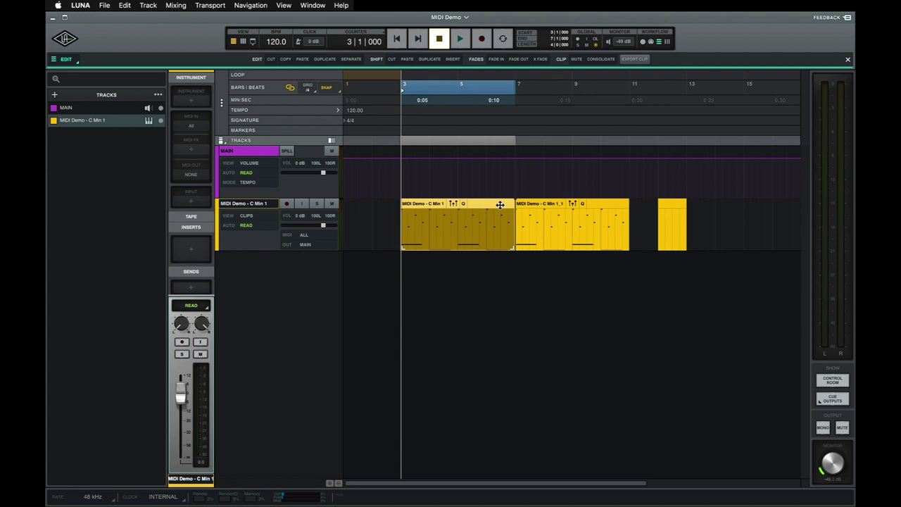
- Shift-cut the first clip and shift-paste it back, rippling the later clips
key("shift+x")
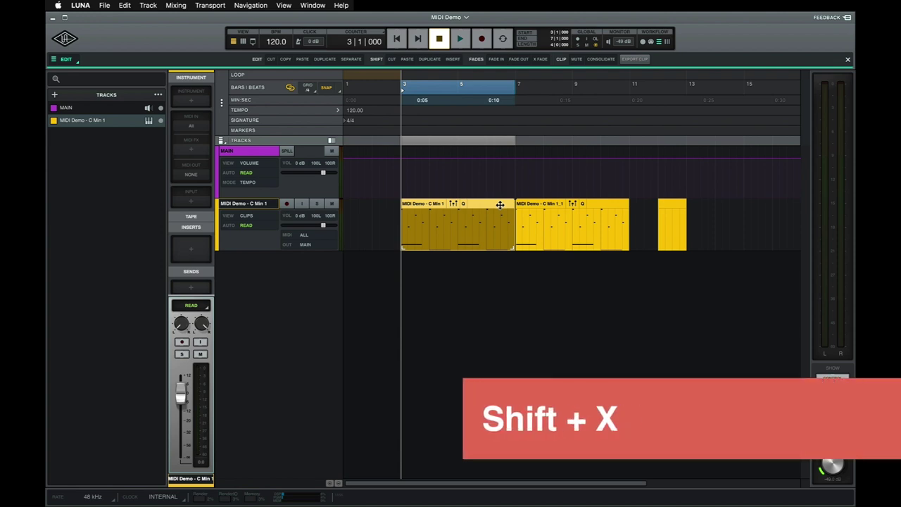
key("shift+x")
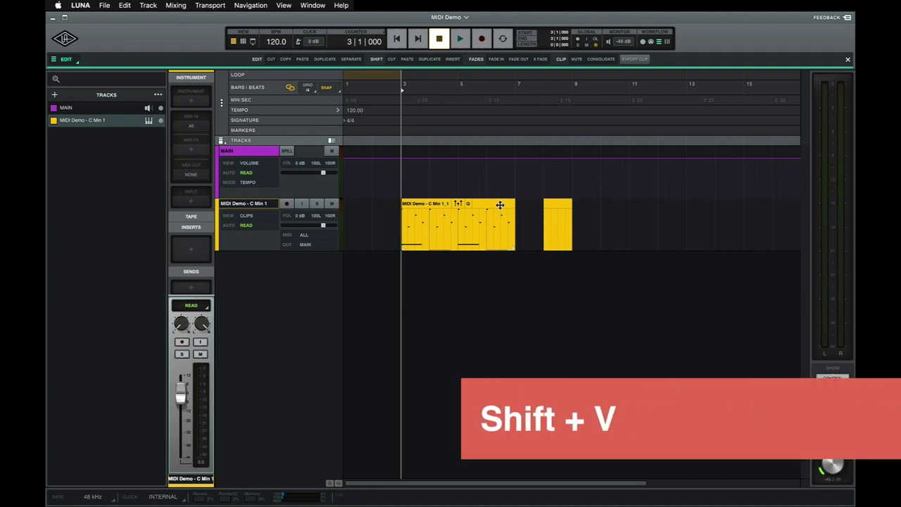
key("shift+v")
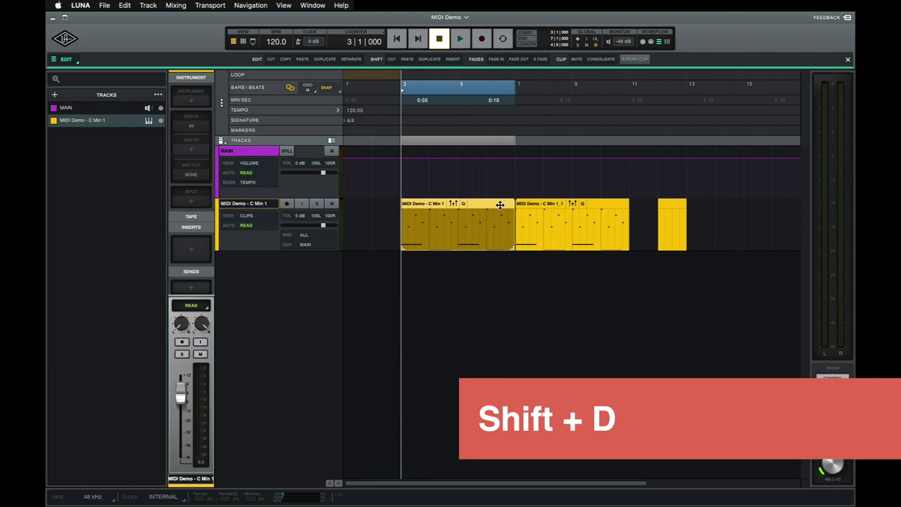
- Duplicate the first clip after itself and insert a one-bar silence at bar 5
key("shift+d")
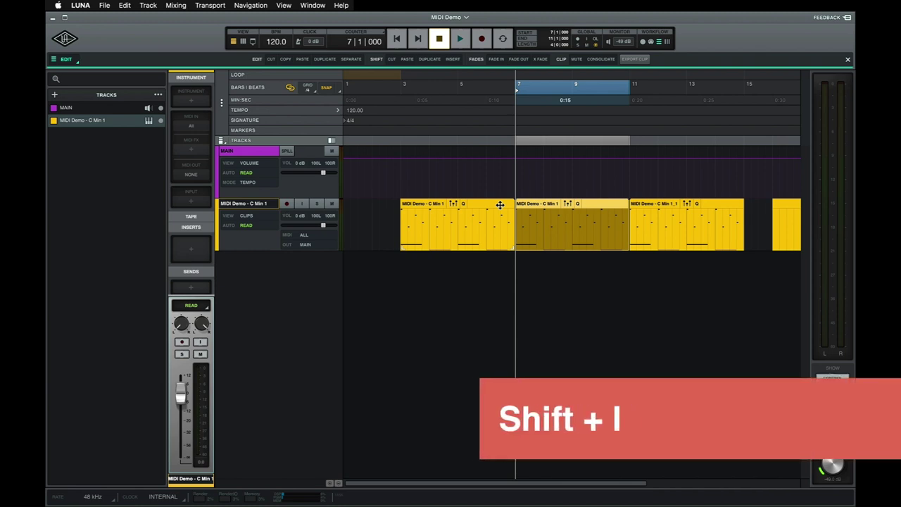
left_click_drag(458, 220, 483, 220)
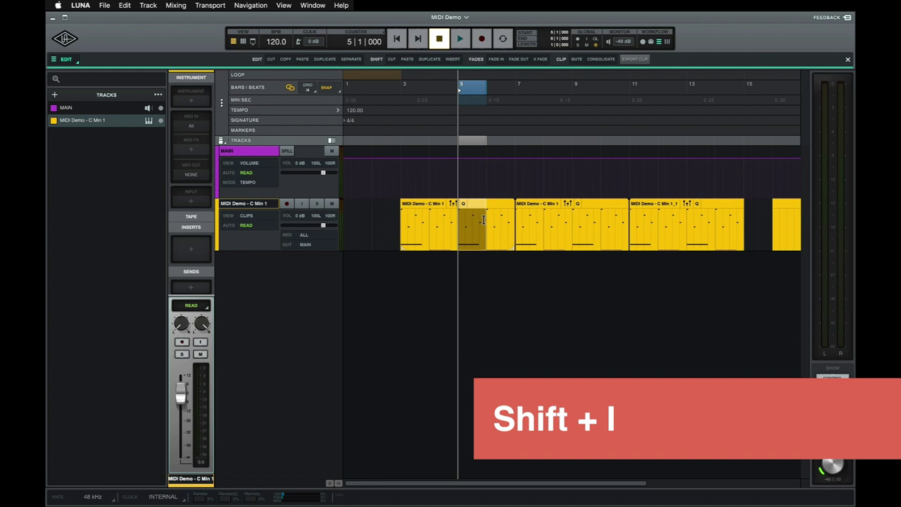
key("shift+i")
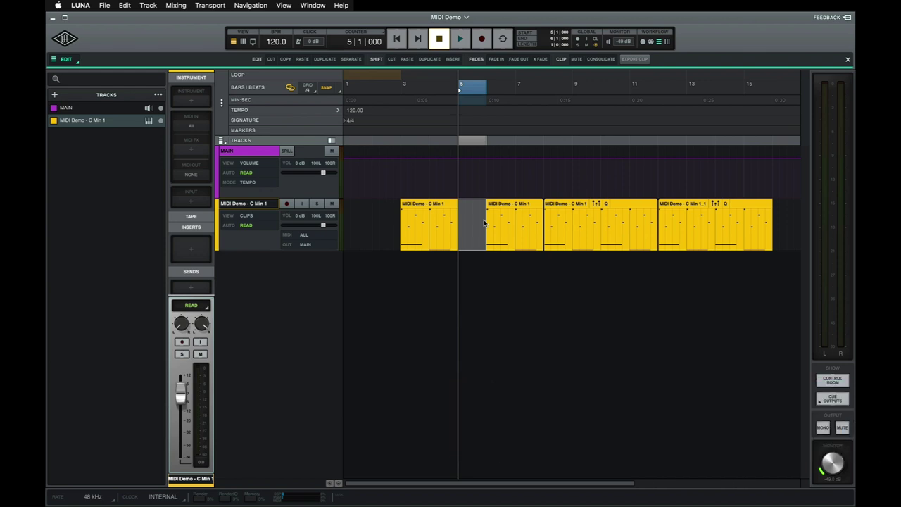
- Show the track's notes and open the bar-8 clip in the expanded note editor
left_click(576, 203)
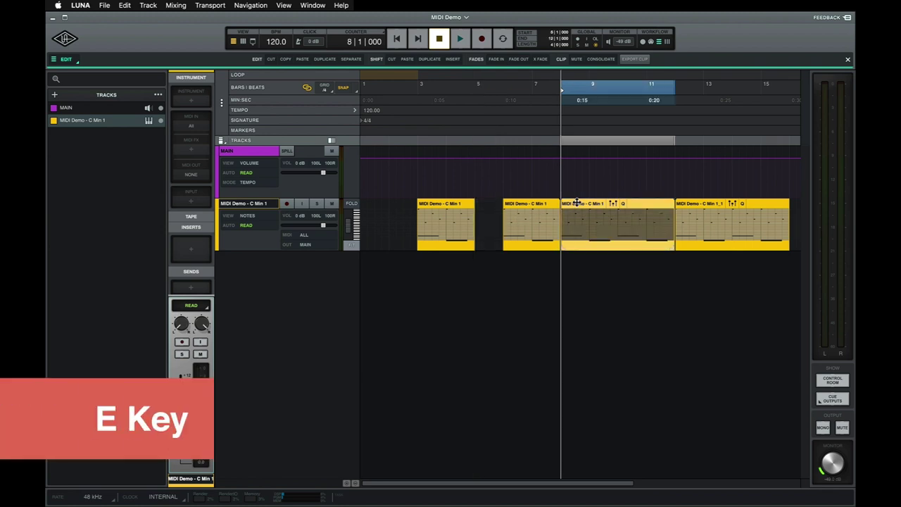
key("e")
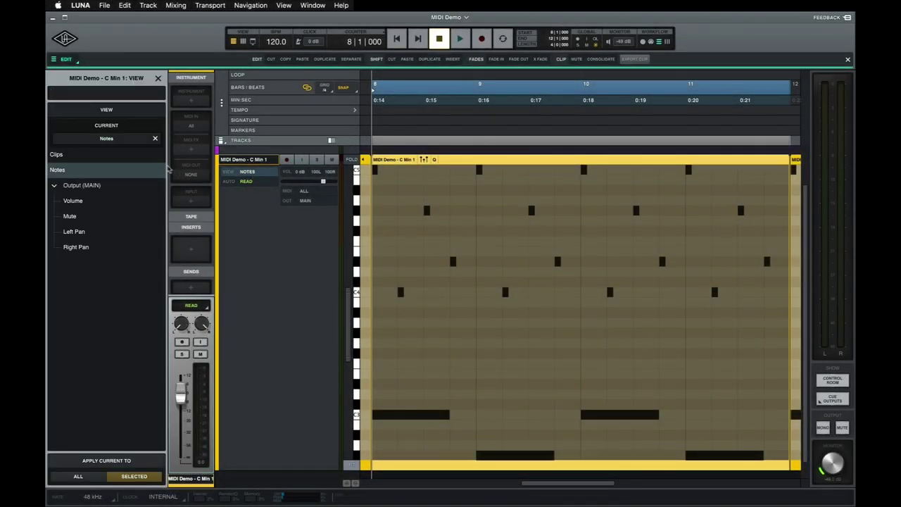
- Toggle the track view to Clips and back to Notes, then close the VIEW panel
left_click(148, 157)
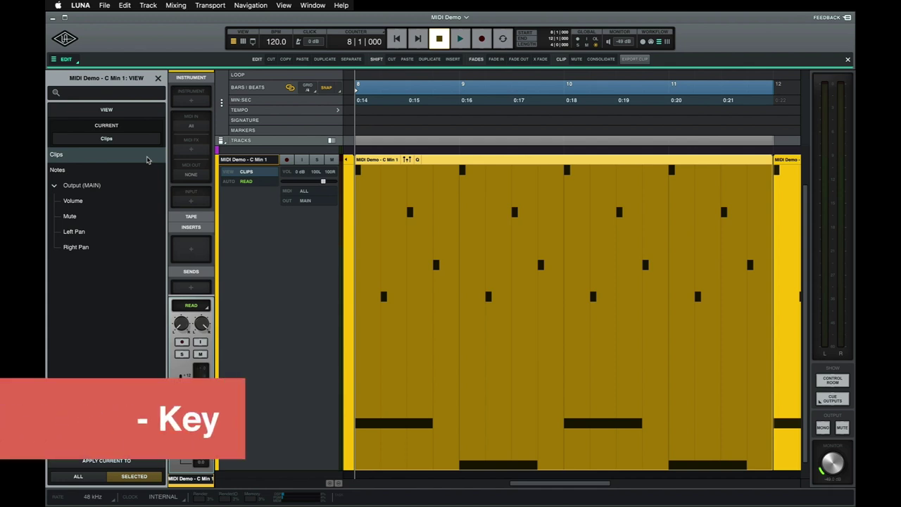
key("ctrl+minus")
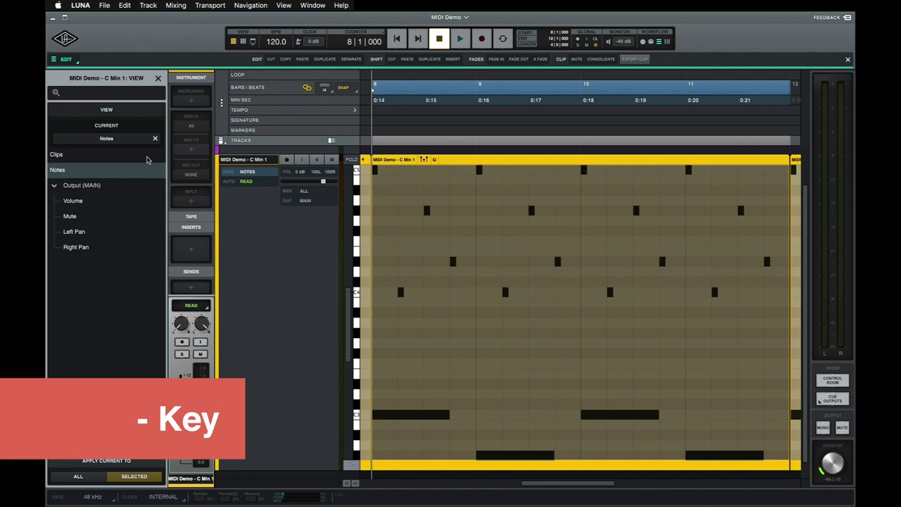
key("Escape")
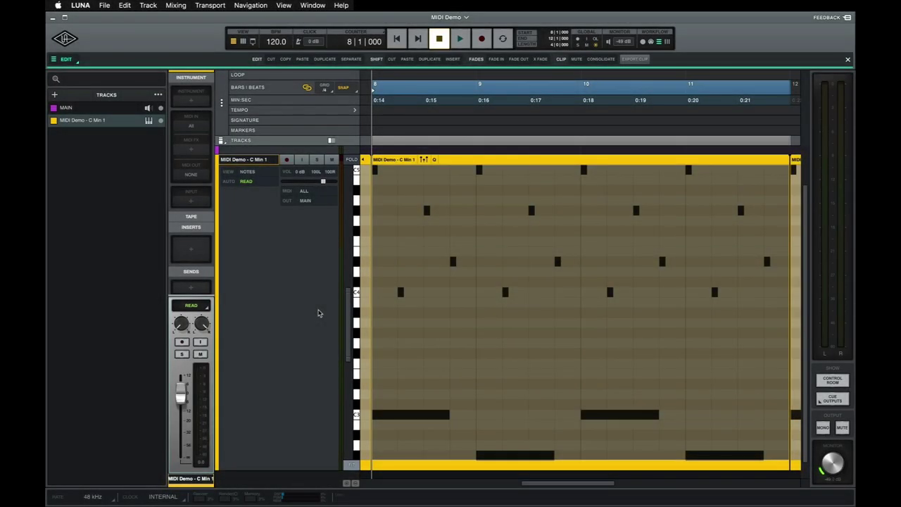
- Fold the piano roll to the six used pitches: C5, G#4, D#4, C4, C3 and G#2
mouse_move(350, 311)
left_mouse_down()
mouse_move(349, 330)
mouse_move(350, 264)
mouse_move(348, 299)
left_mouse_up()
left_click(351, 160)
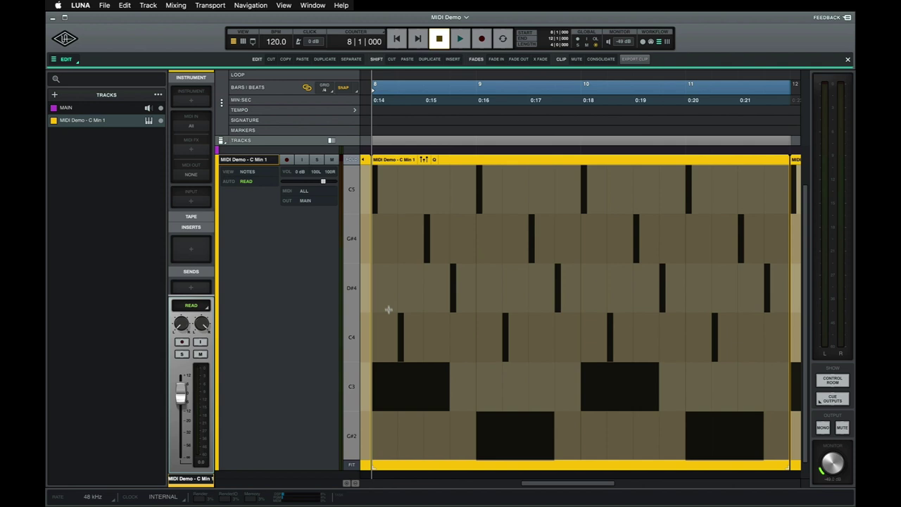
- Try selecting single C3 and C5 notes and whole G#4, D#4 and C4 rows, then clear the selection
left_click(389, 377)
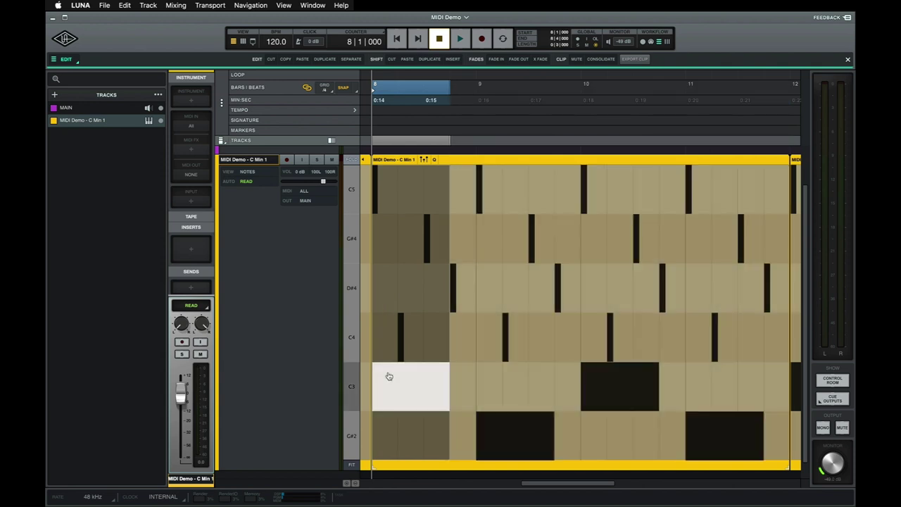
left_click(375, 203)
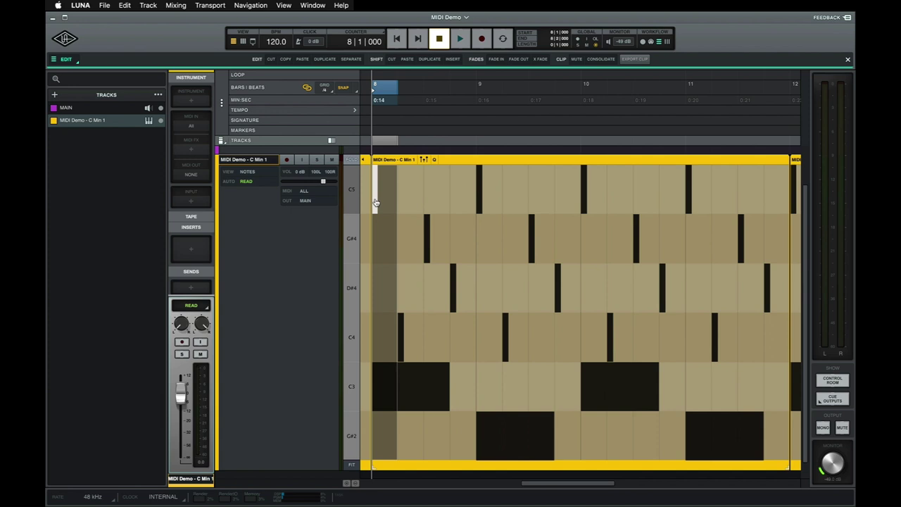
left_click(356, 239)
left_click(353, 282)
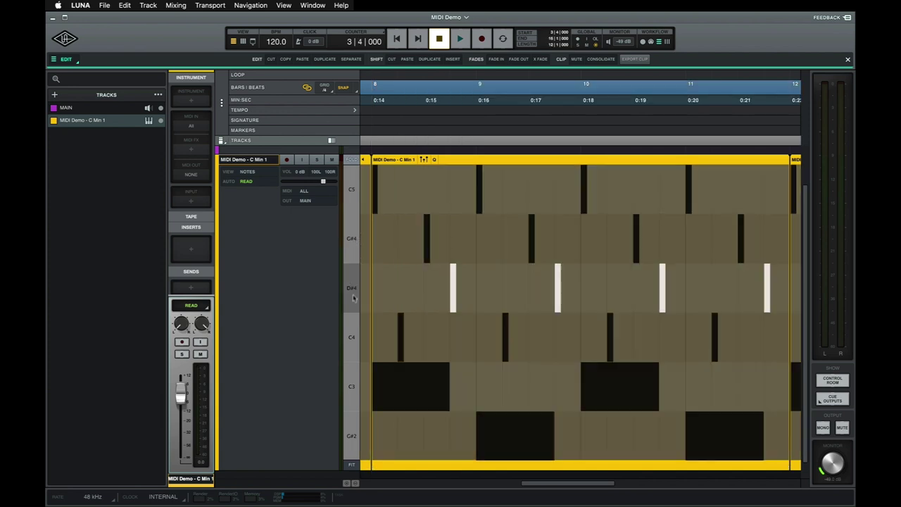
left_click(350, 326)
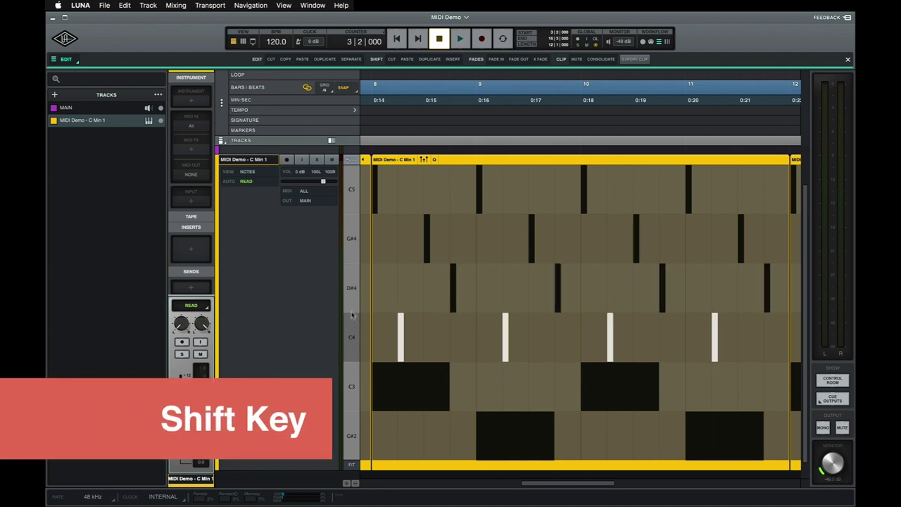
left_click(354, 292, "shift")
left_click(352, 253, "shift")
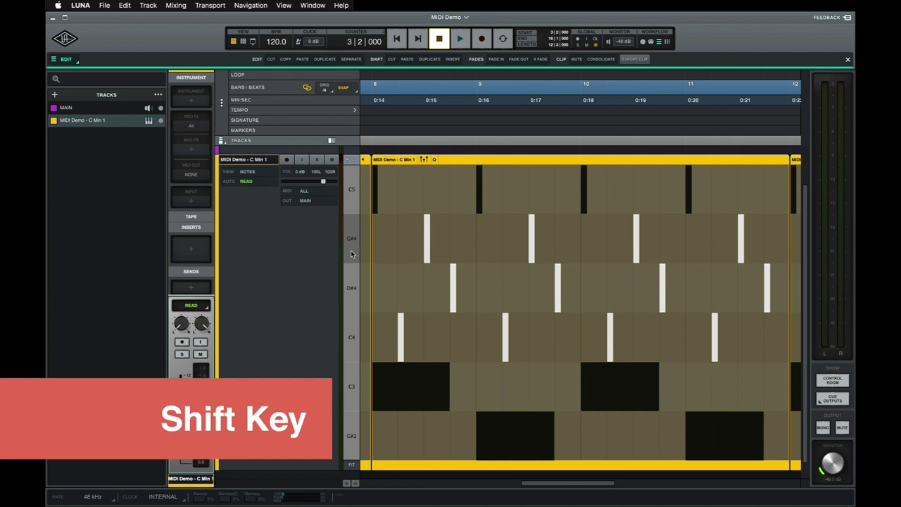
left_click(398, 242)
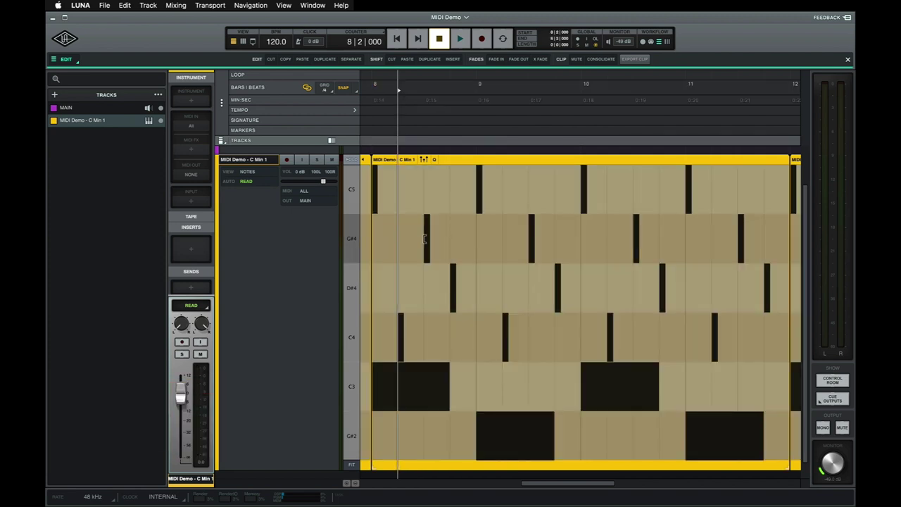
- Select the C5, G#4 and D#4 notes from bar 8 beat 4 through bar 11
left_click(425, 239)
left_click(453, 281)
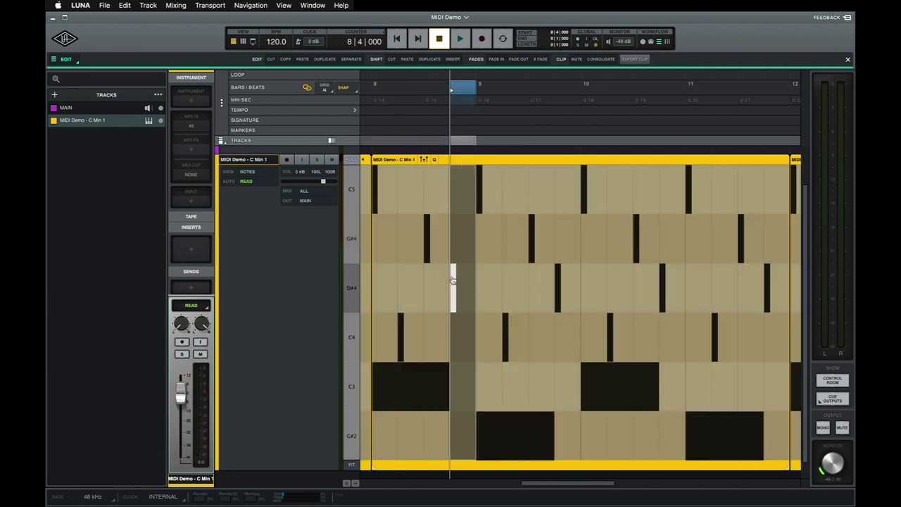
left_click_drag(505, 172, 668, 288)
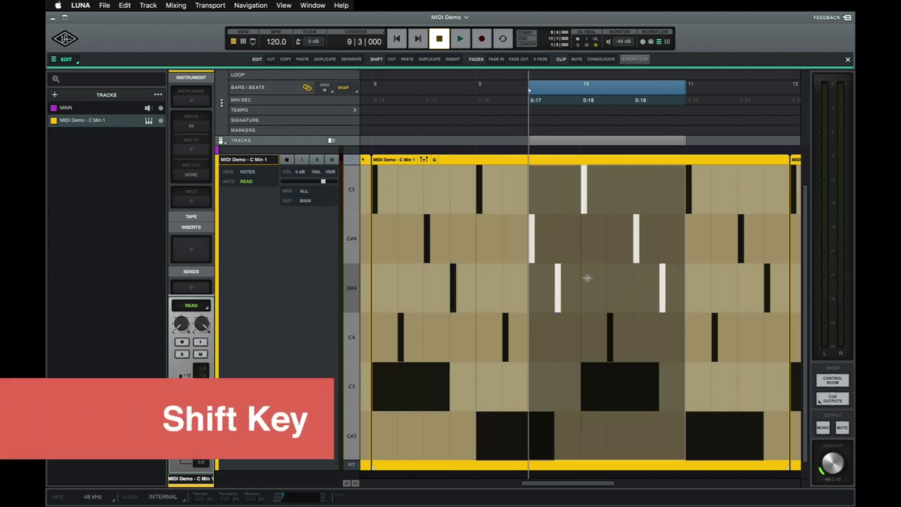
left_click(453, 279, "shift")
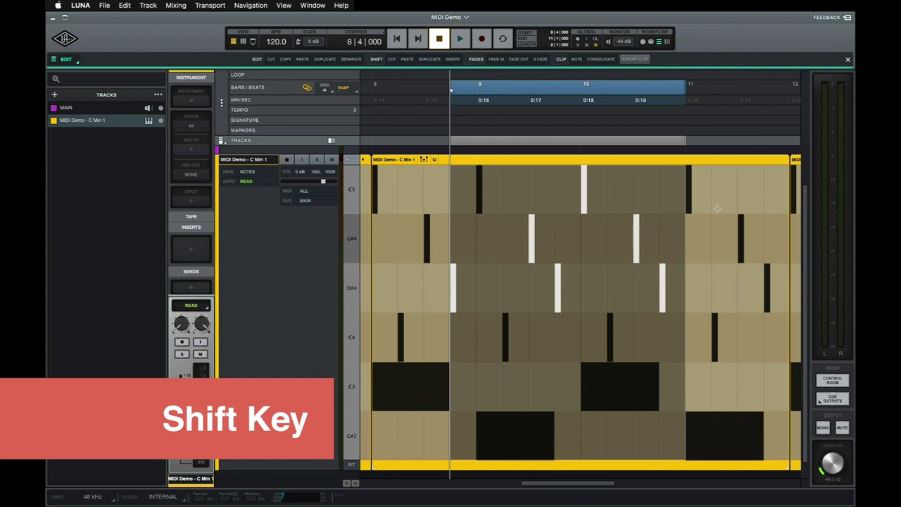
left_click_drag(729, 168, 776, 281)
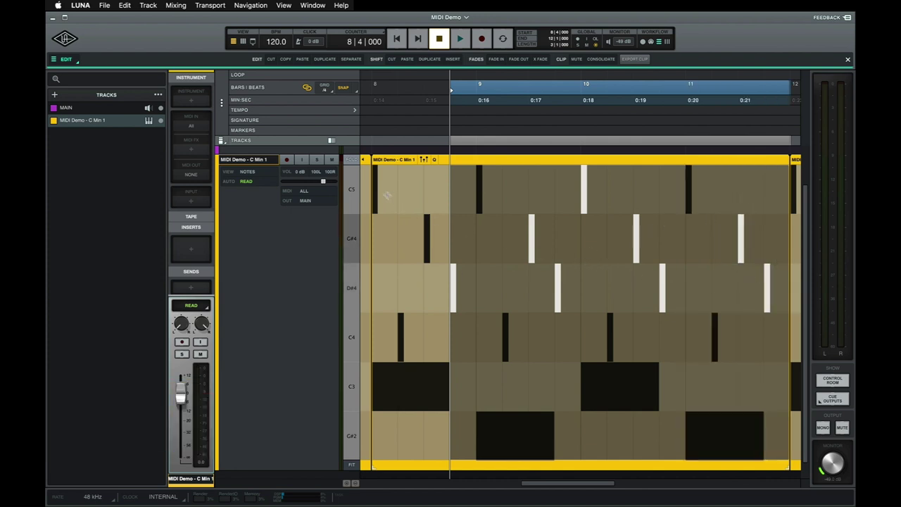
- Unfold the piano roll to a full keyboard and transpose the selected notes by a semitone and an octave, down then back up
left_click(352, 160)
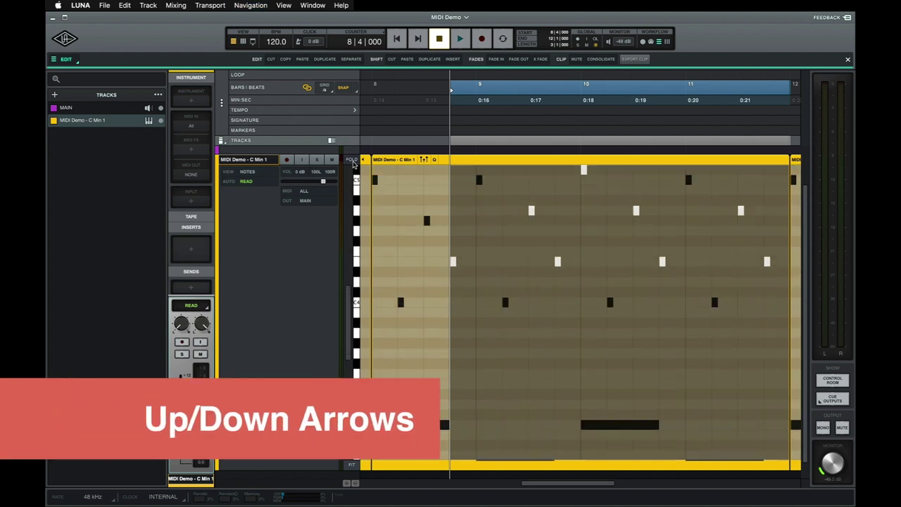
key("Down")
key("Down")
key("Down")
key("Up")
key("Up")
key("shift+Down")
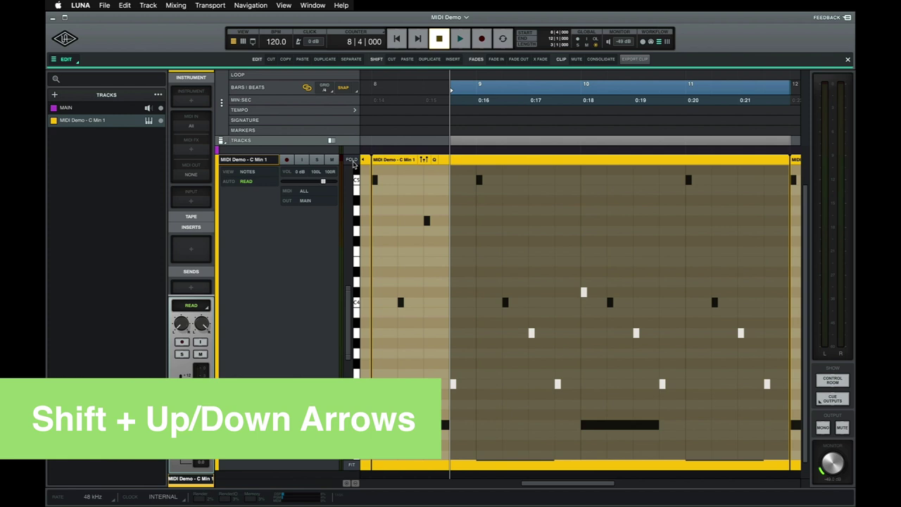
key("shift+Up")
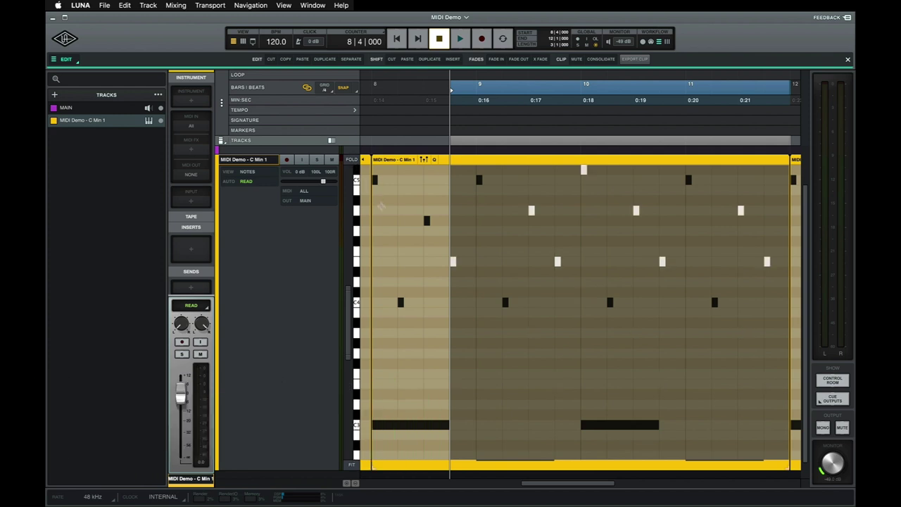
- Deselect all notes, then select the low C3 note, lengthen it and shift it one beat later
left_click(426, 307)
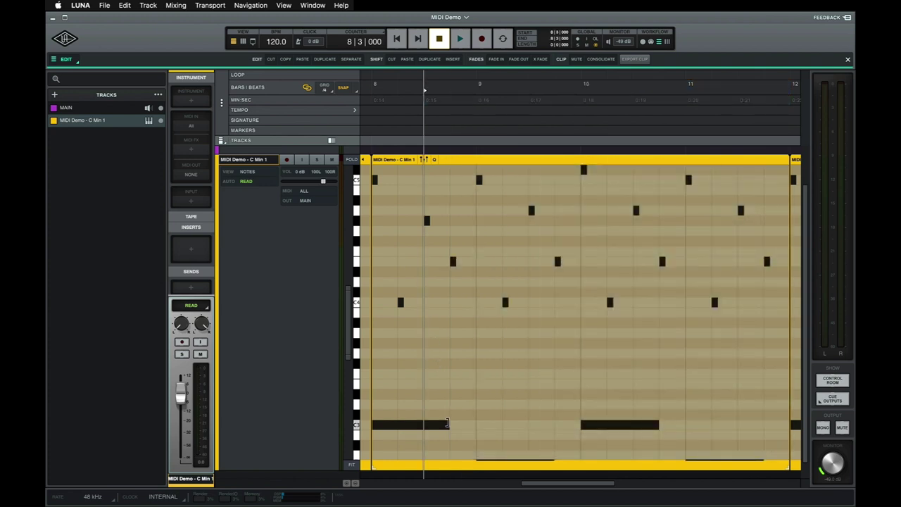
mouse_move(447, 423)
left_mouse_down()
mouse_move(466, 422)
mouse_move(424, 423)
mouse_move(448, 423)
left_mouse_up()
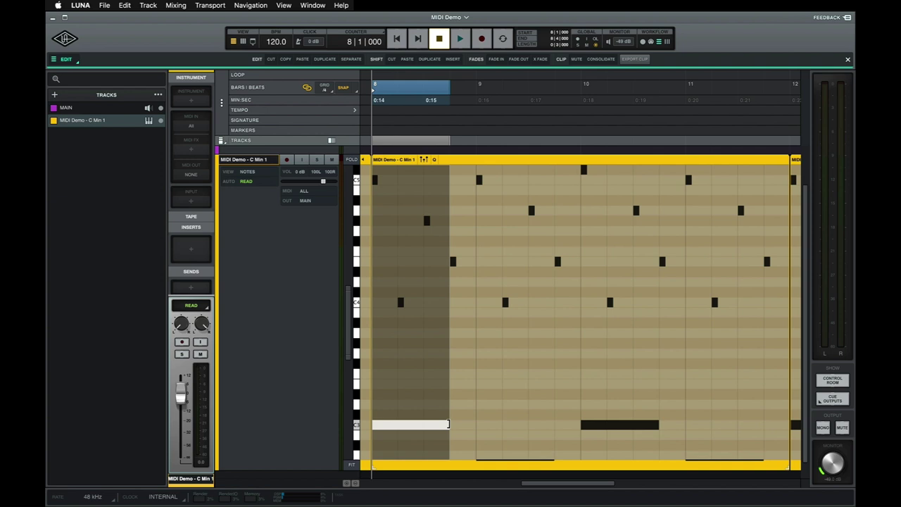
mouse_move(417, 427)
left_mouse_down()
mouse_move(466, 427)
mouse_move(418, 429)
mouse_move(466, 424)
mouse_move(449, 426)
left_mouse_up()
- Set the grid to 1/8 with snapping on, then slide the C3 note freely in time
left_click(325, 89)
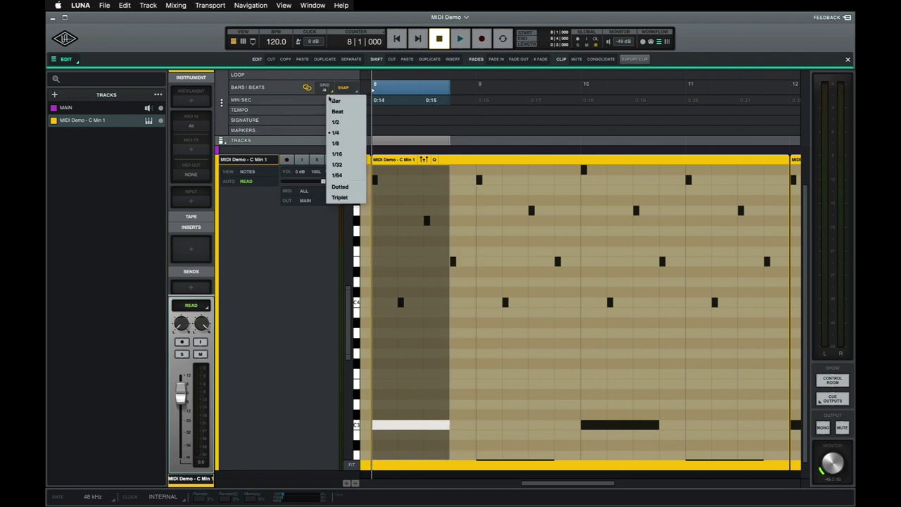
left_click(335, 142)
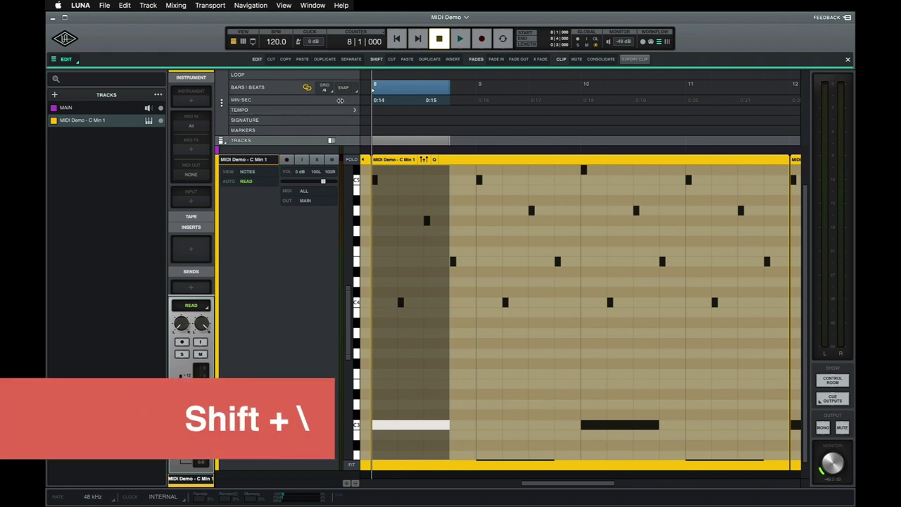
key("shift+backslash")
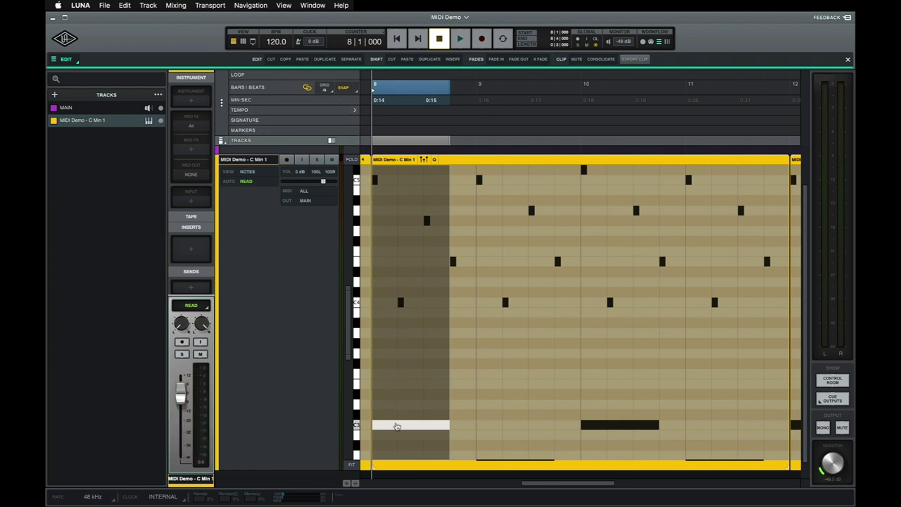
mouse_move(396, 427)
left_mouse_down()
mouse_move(426, 429)
mouse_move(395, 429)
left_mouse_up()
- Draw a run of new notes around E3 from bar 8 beat 3 into bar 9, then clear the selection
left_click(429, 387)
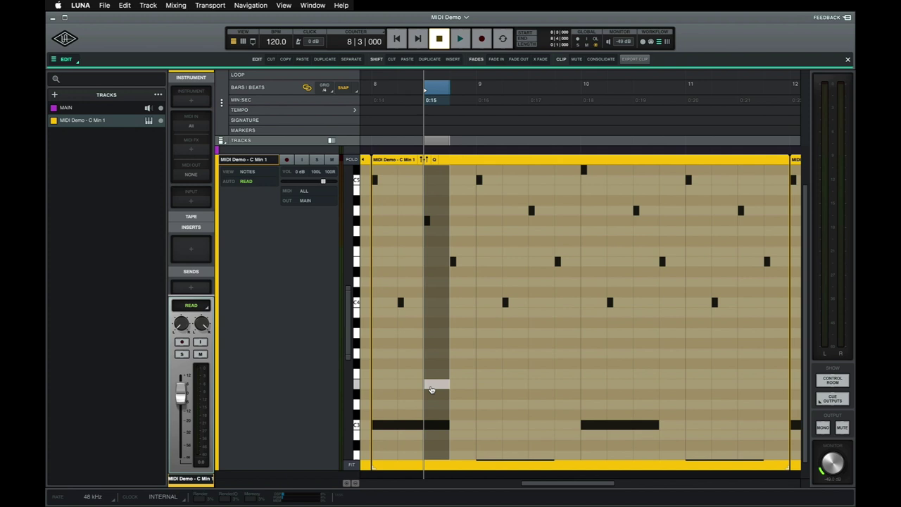
left_click_drag(460, 380, 532, 381)
left_click(533, 384)
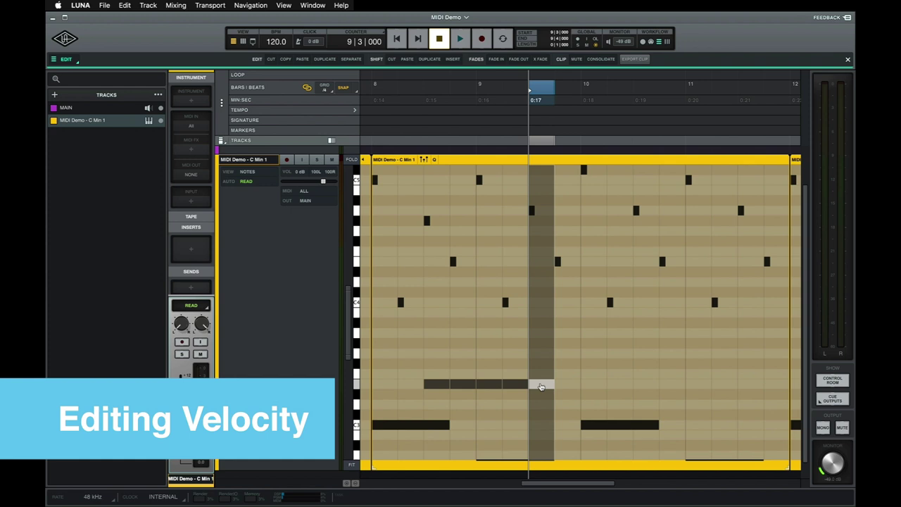
left_click(440, 384)
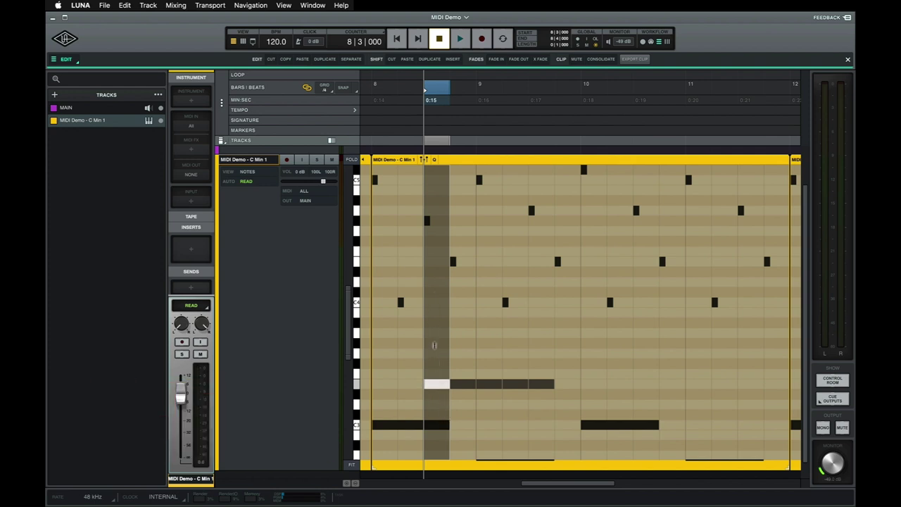
left_click(474, 298)
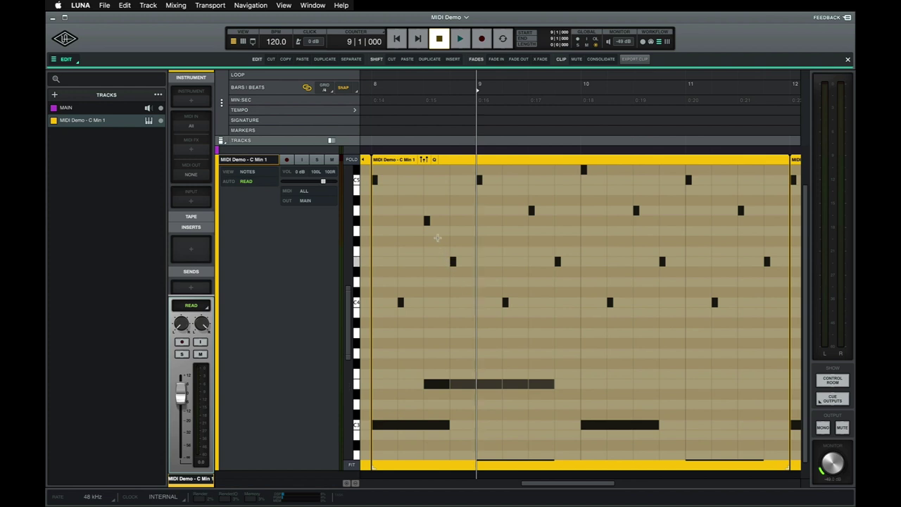
- Show the Velocity lane, draw a falling velocity ramp across the new notes, and lower five notes in bars 9–11
left_click(425, 160)
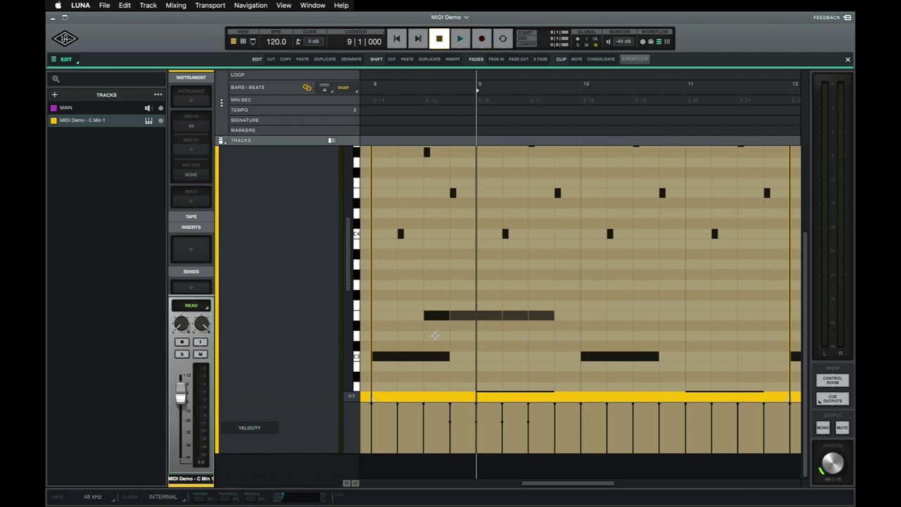
left_click(424, 403)
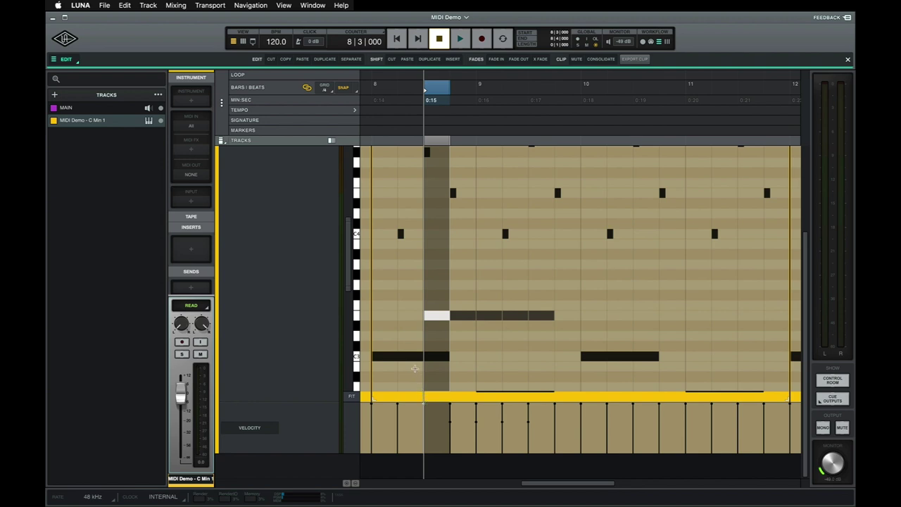
mouse_move(415, 414)
left_mouse_down()
mouse_move(472, 434)
mouse_move(517, 414)
mouse_move(545, 434)
left_mouse_up()
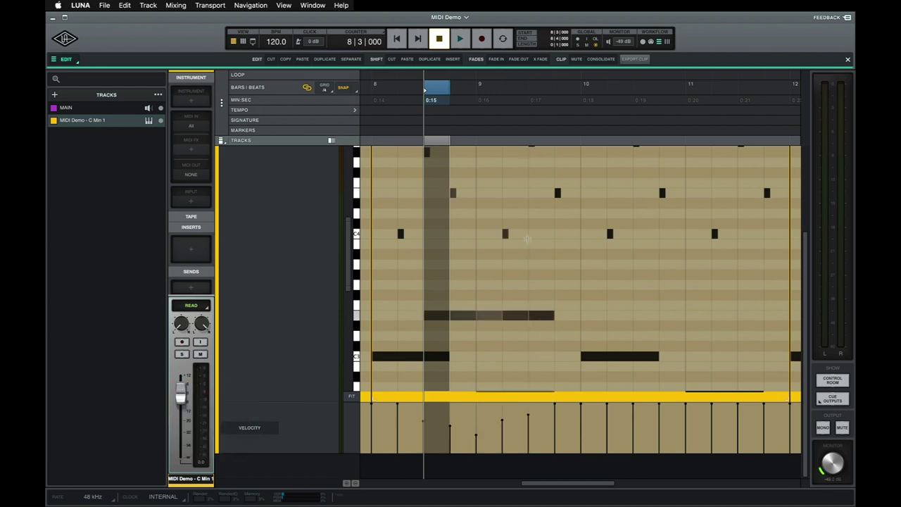
left_click_drag(513, 169, 670, 374)
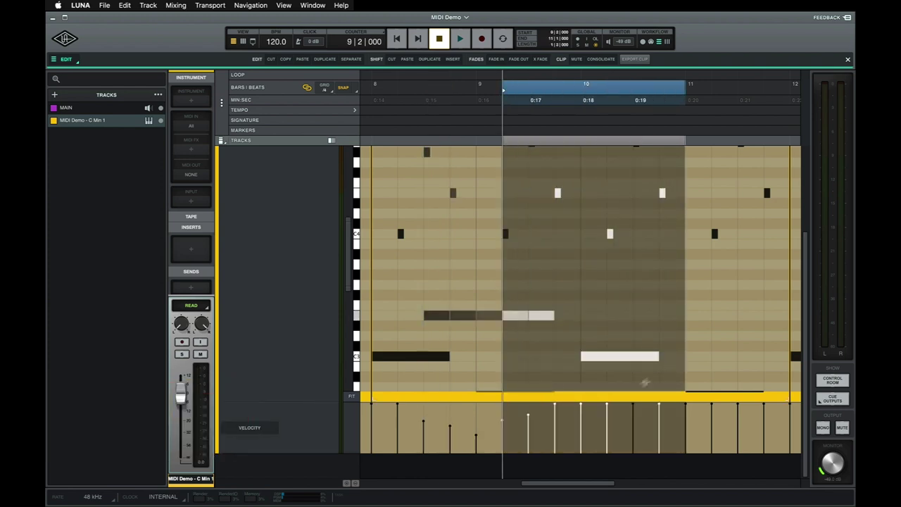
left_click_drag(580, 402, 579, 410)
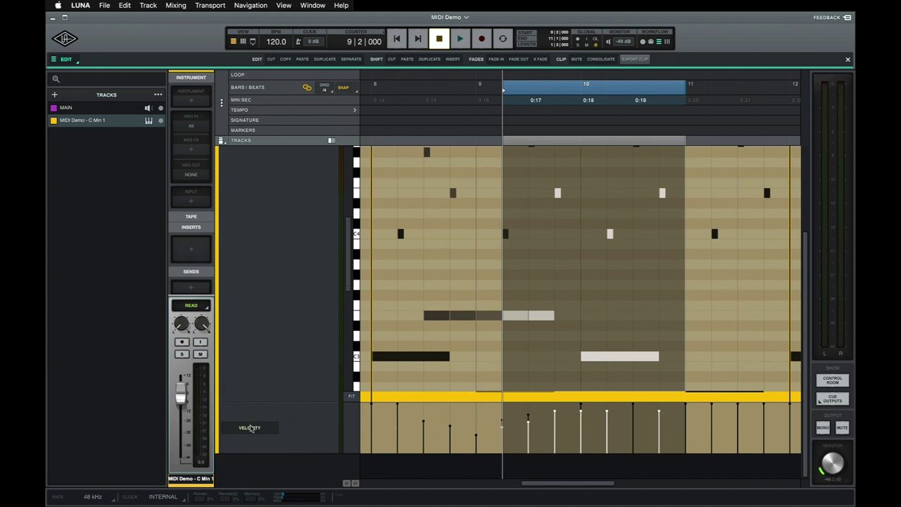
- Switch the controller lane to Pitch Bend via a 'pit' search and draw a bend curve near bar 8
left_click(250, 427)
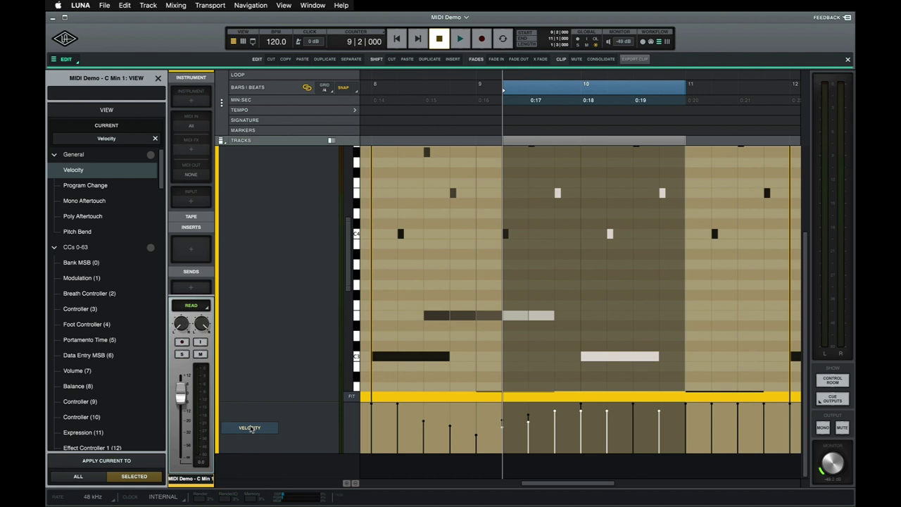
type("pitch")
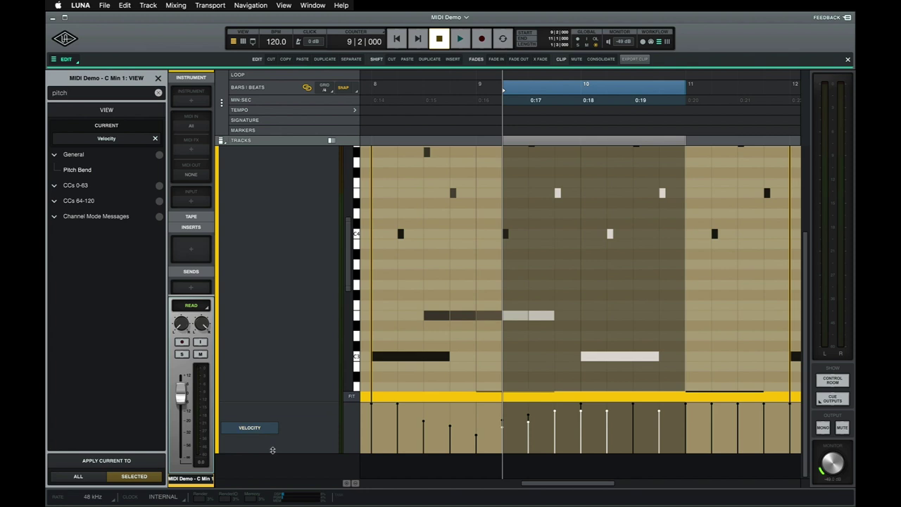
left_click(83, 172)
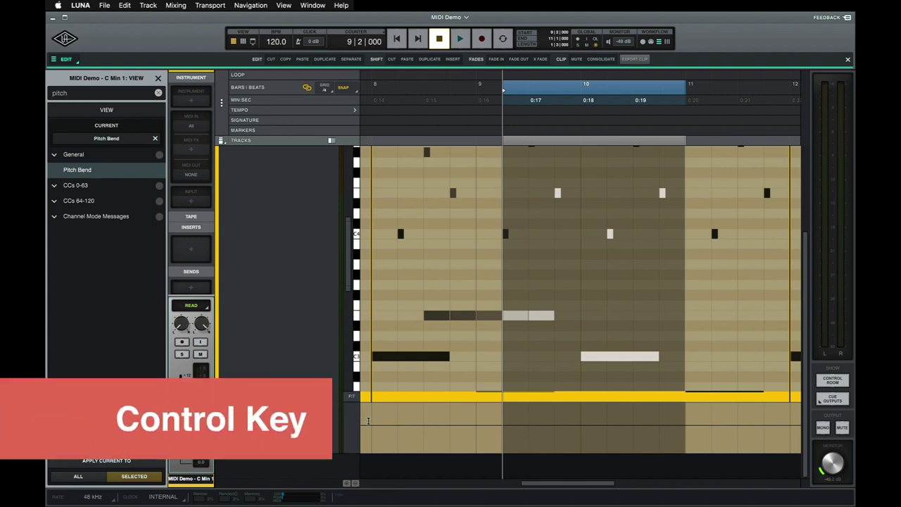
mouse_move(382, 420)
left_mouse_down()
mouse_move(431, 443)
mouse_move(457, 441)
mouse_move(498, 412)
mouse_move(540, 432)
left_mouse_up()
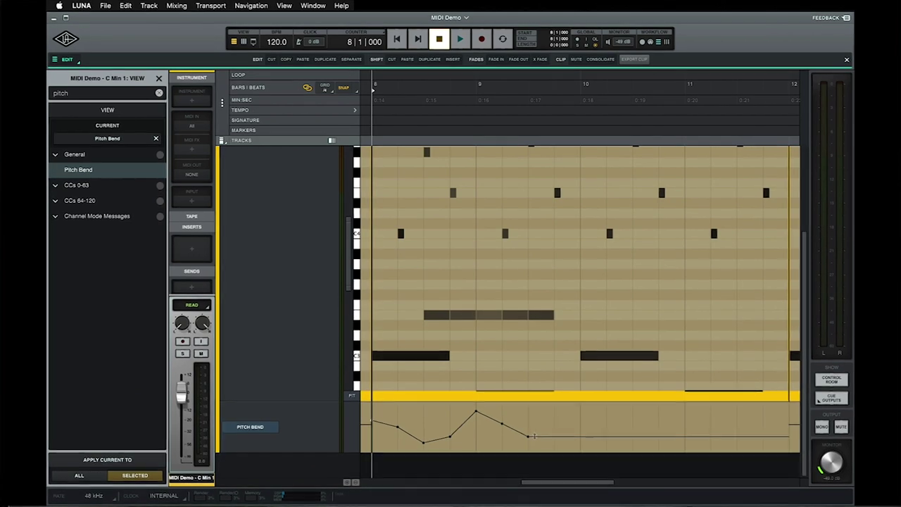